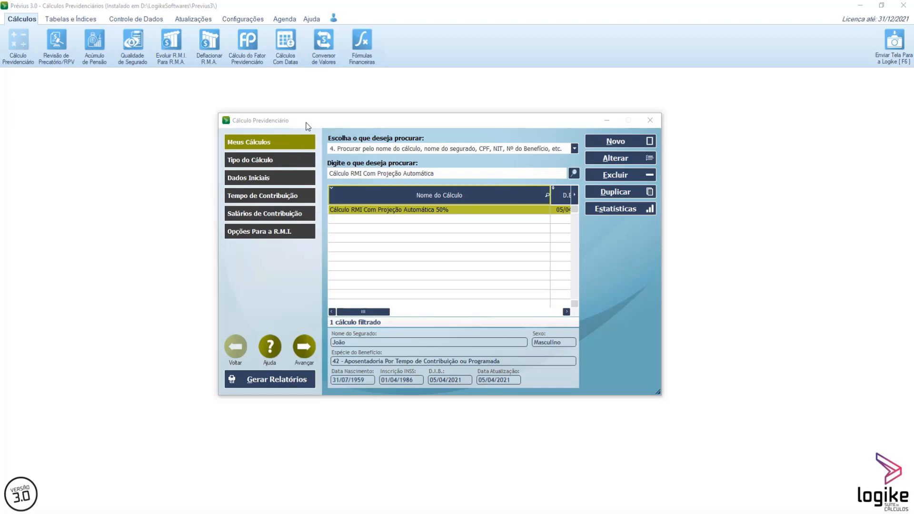
Step: Review the calculation's type, initial data, contribution time, contribution salaries and R.M.I. options
drag(308, 123, 285, 124)
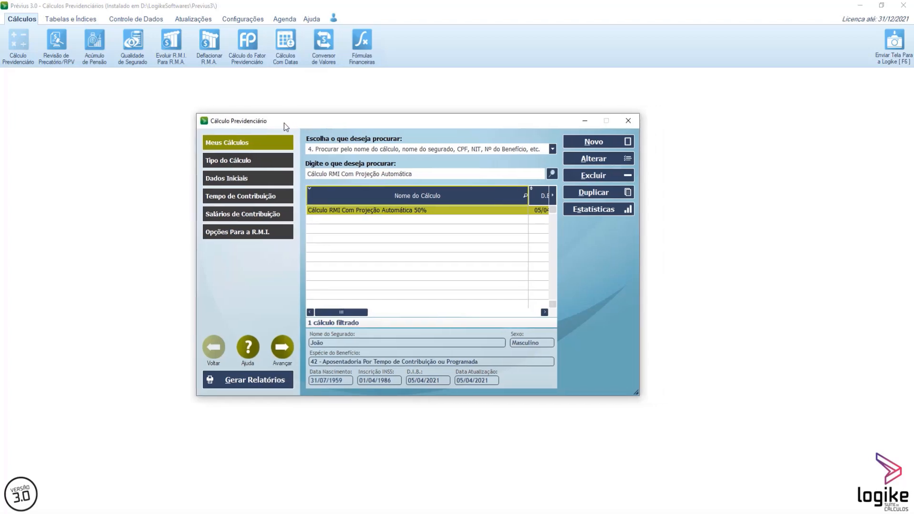
click(244, 162)
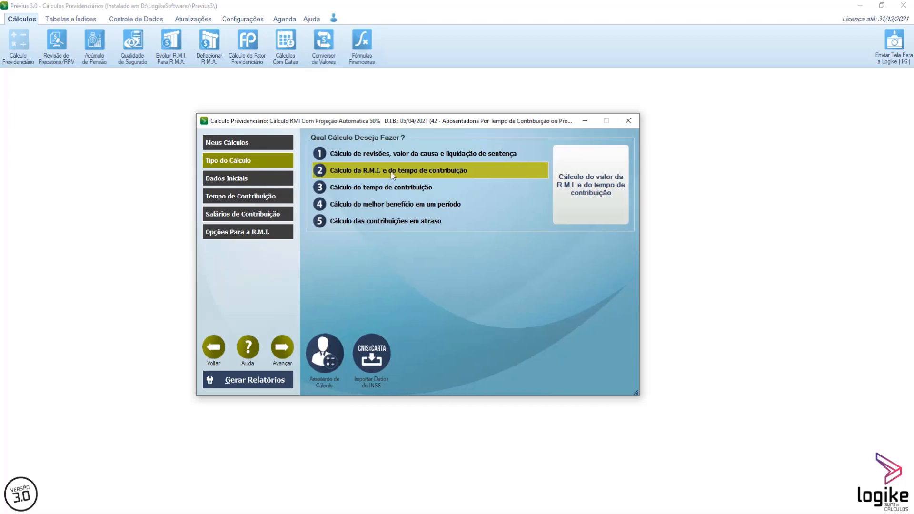
click(247, 179)
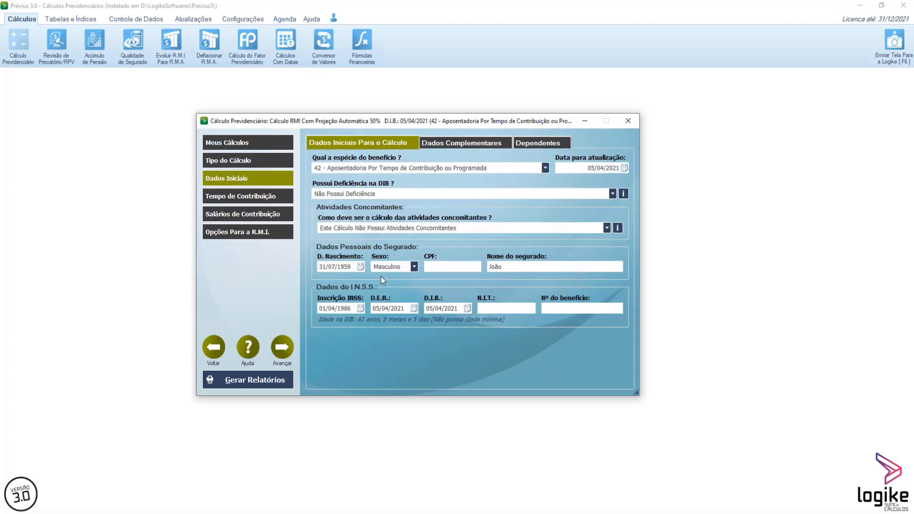
click(247, 196)
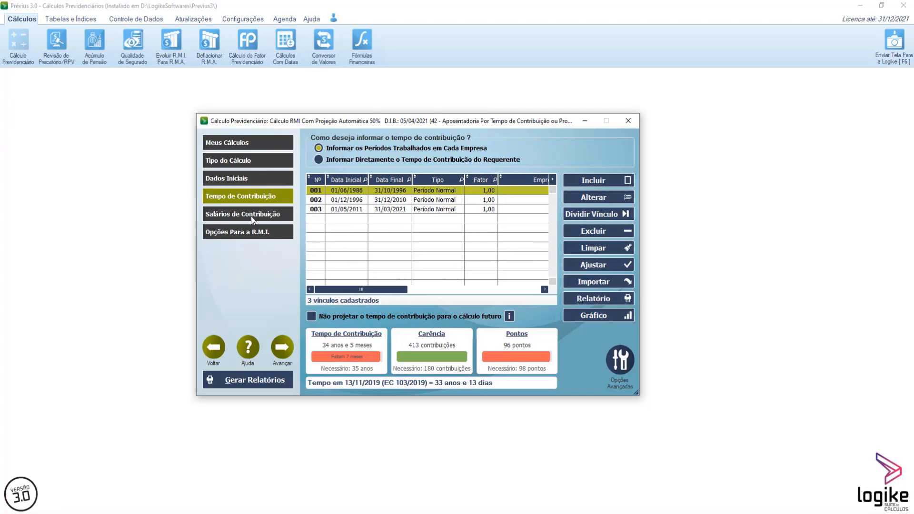
click(252, 217)
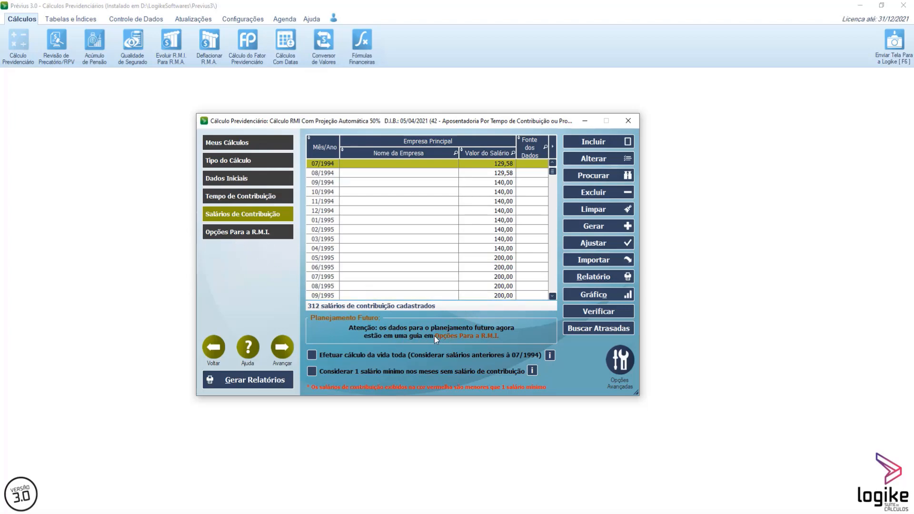
click(243, 233)
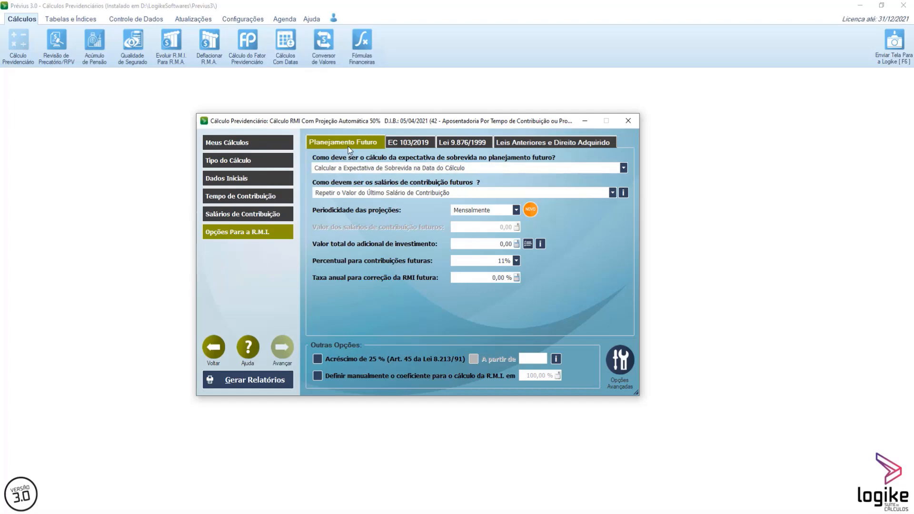
Step: Try the revision calculation type with the agreed R.M.I. option, then restore "Cálculo da R.M.I. e do tempo de contribuição"
click(252, 162)
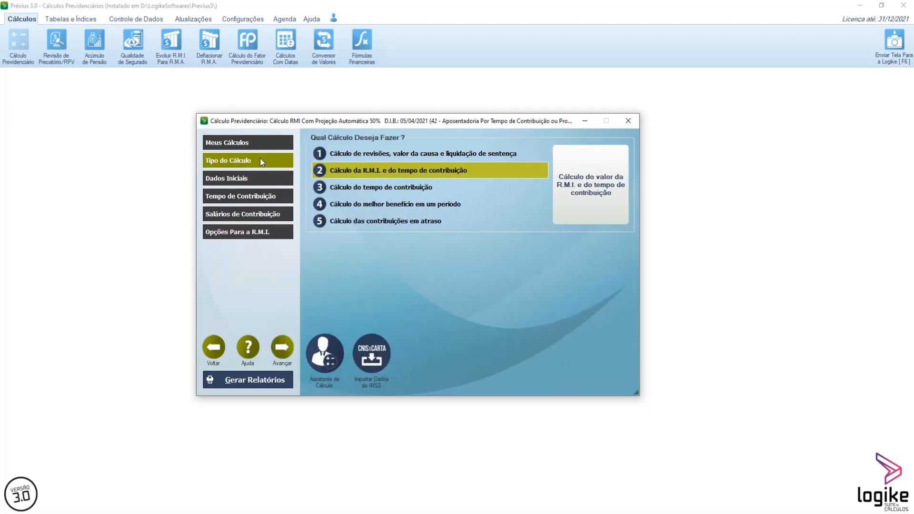
click(357, 154)
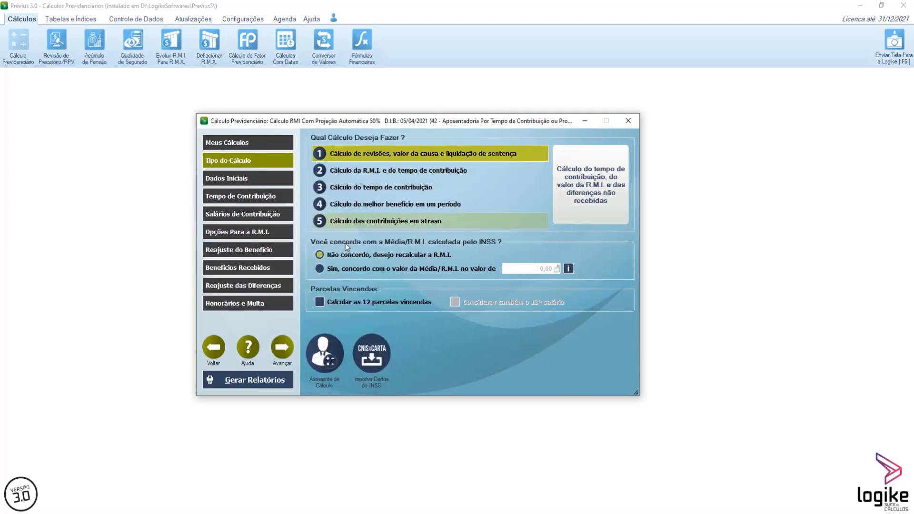
click(343, 269)
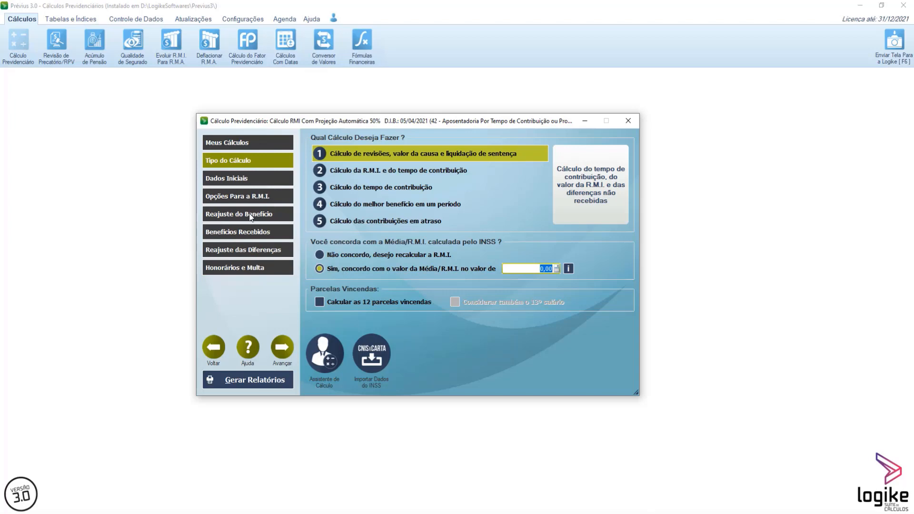
click(242, 196)
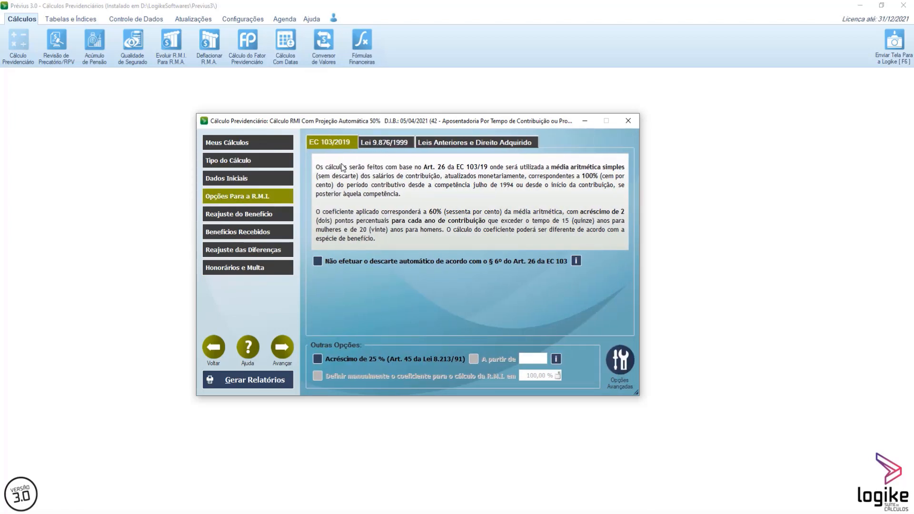
click(241, 161)
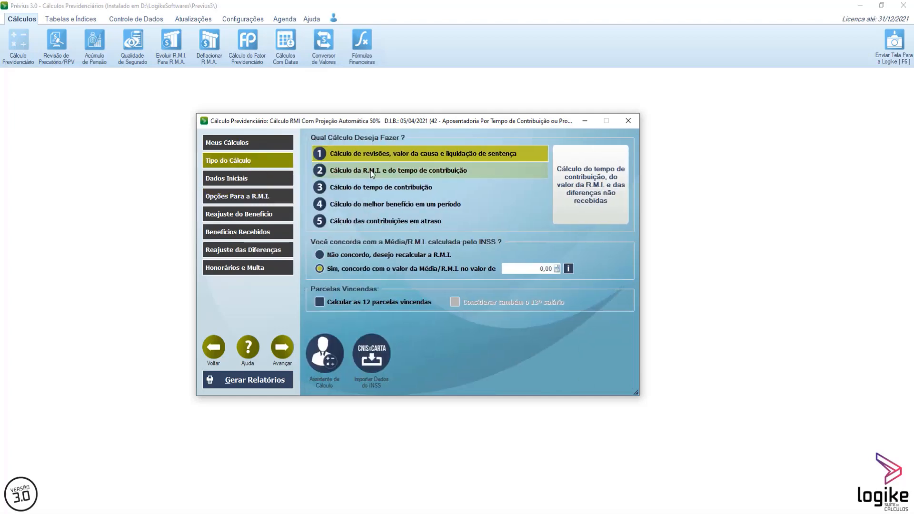
click(372, 172)
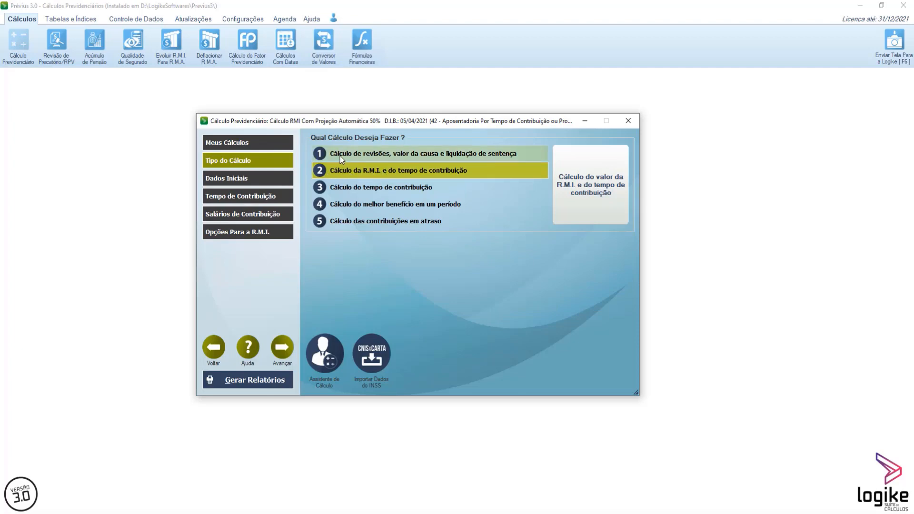
click(353, 152)
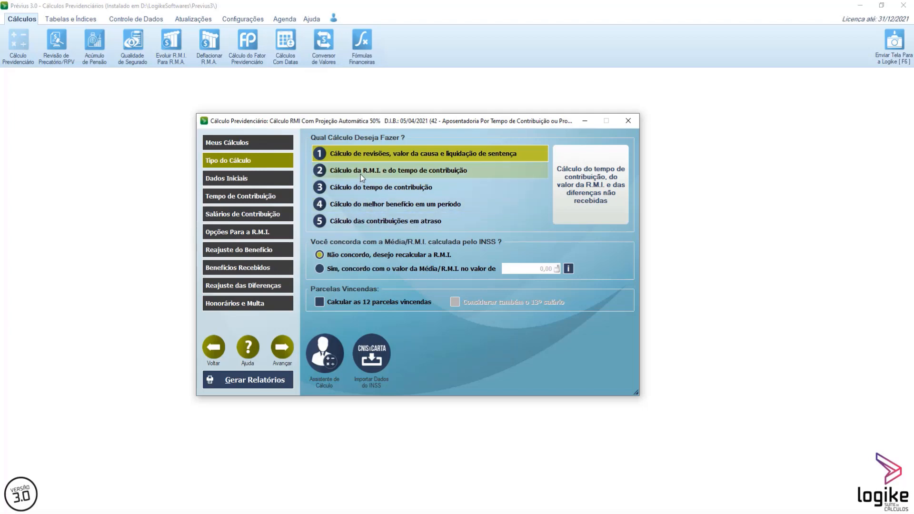
click(360, 173)
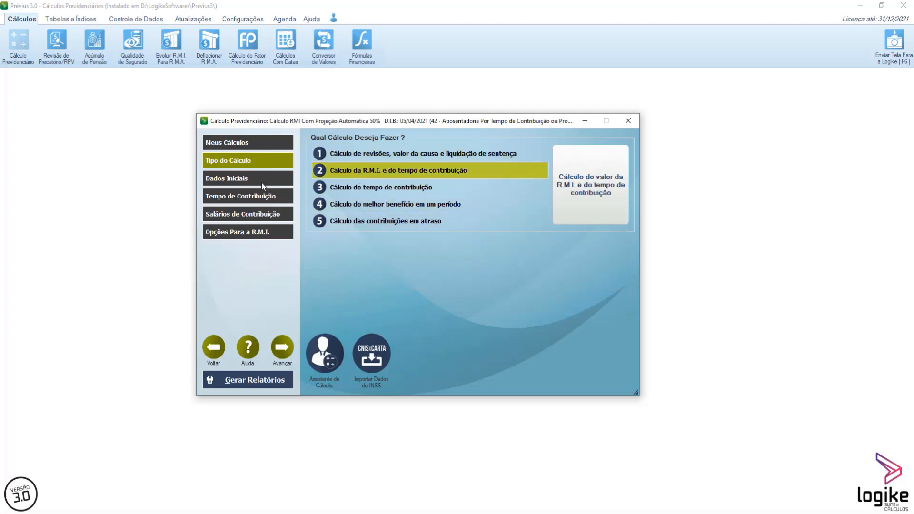
Step: In the future planning options for the R.M.I., choose "Repetir o Valor do Último Salário de Contribuição" for future contribution salaries
click(261, 182)
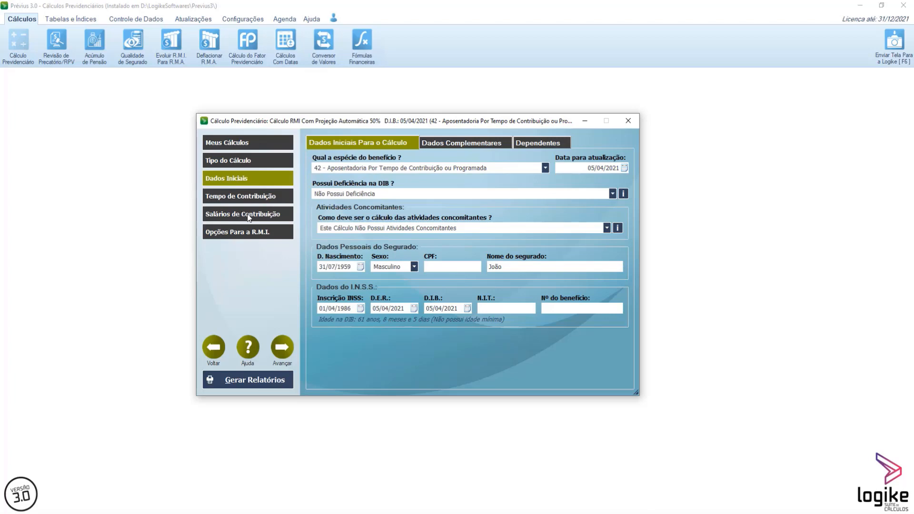
click(249, 229)
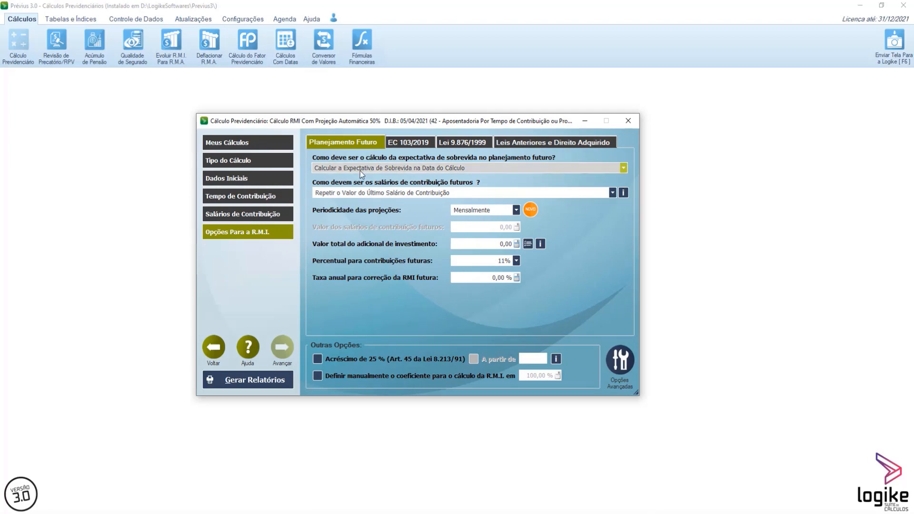
click(446, 191)
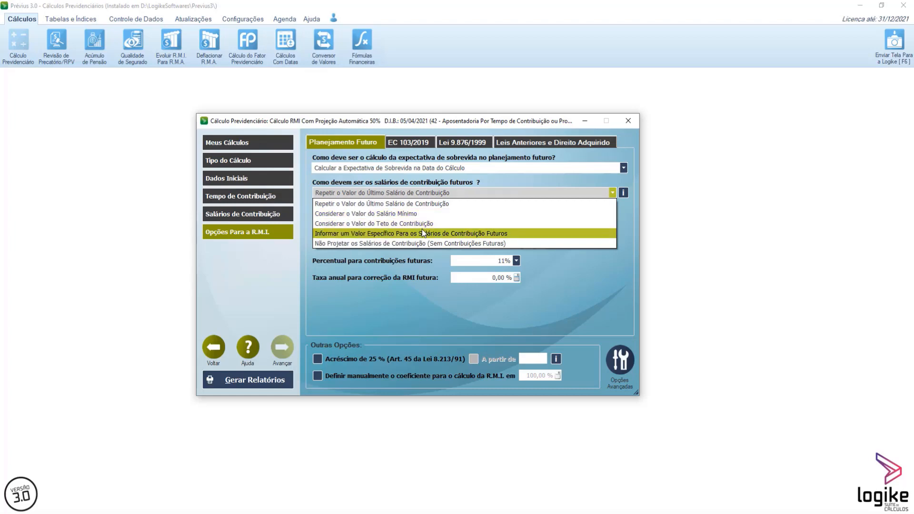
click(397, 207)
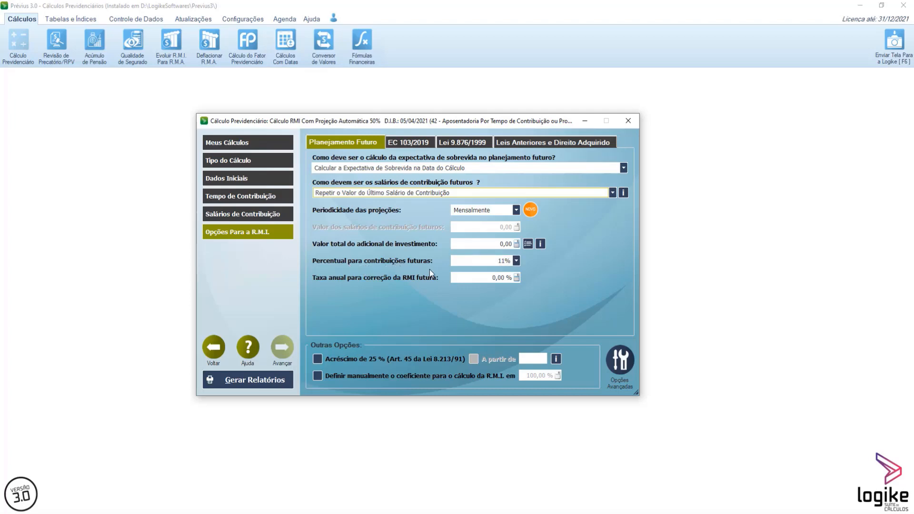
Step: Set the percentage for future contributions to 20% and the projection periodicity to "A cada 6 meses"
click(482, 264)
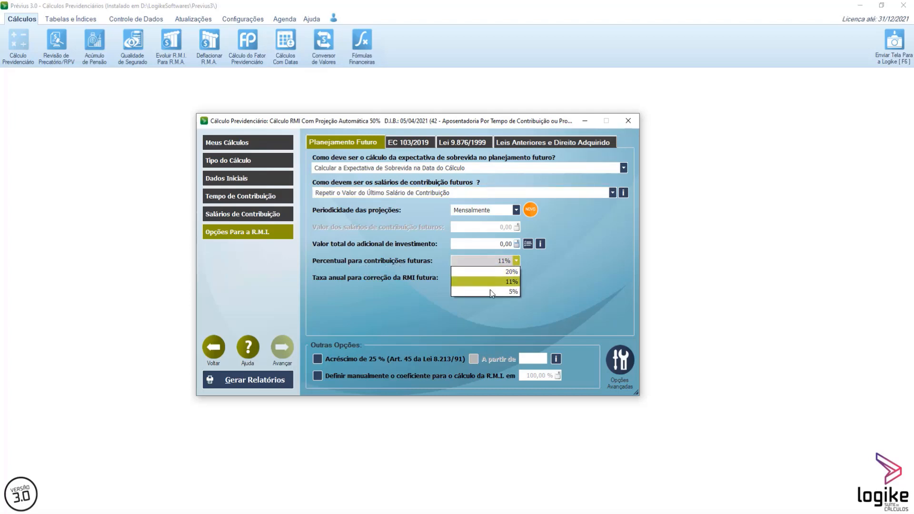
click(487, 275)
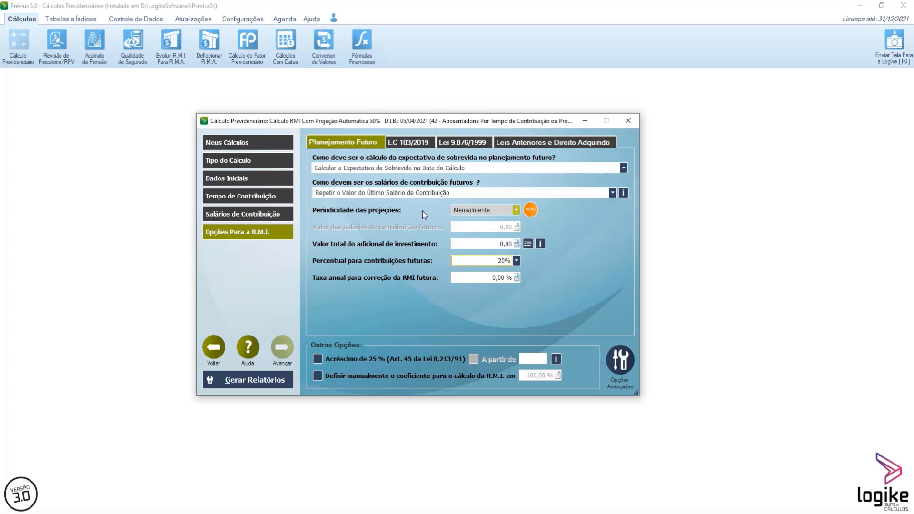
click(457, 210)
click(457, 211)
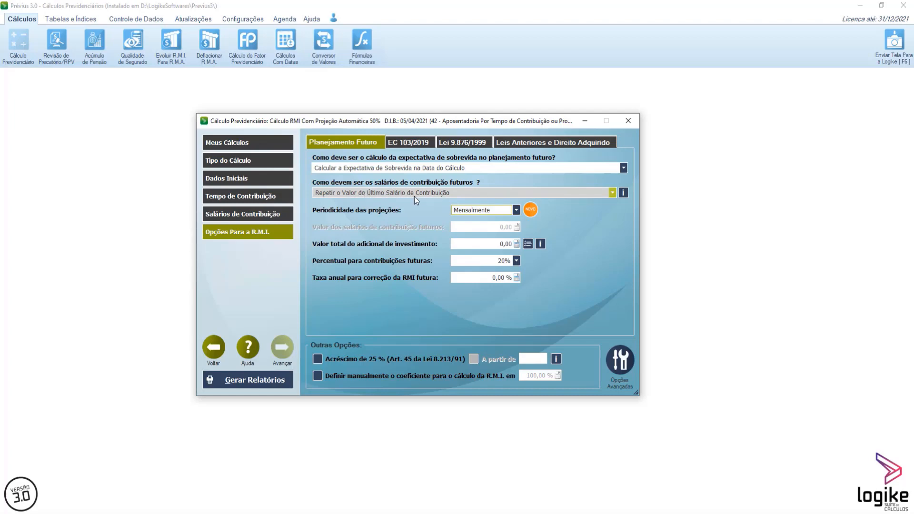
click(466, 209)
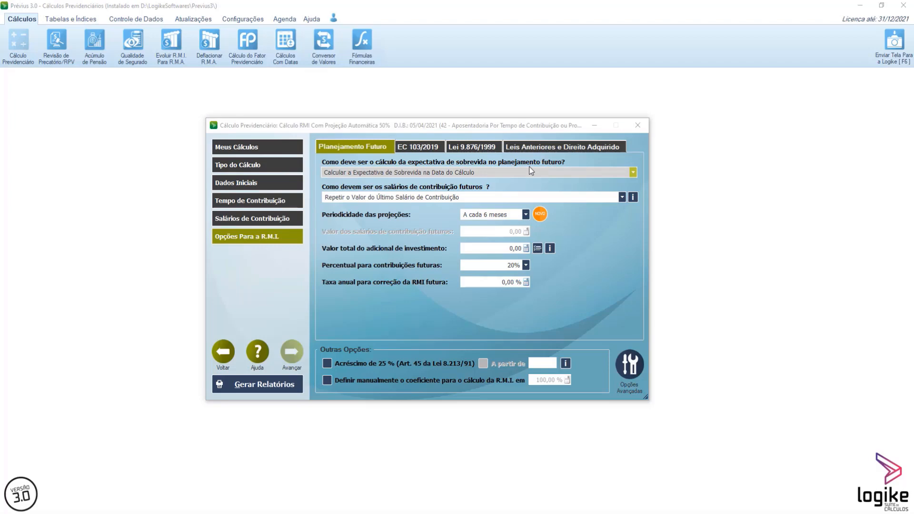
Step: Set the future planning's survival expectancy to "Calcular a Expectativa de Sobrevida na Data Que Atinge os Requisitos"
click(371, 173)
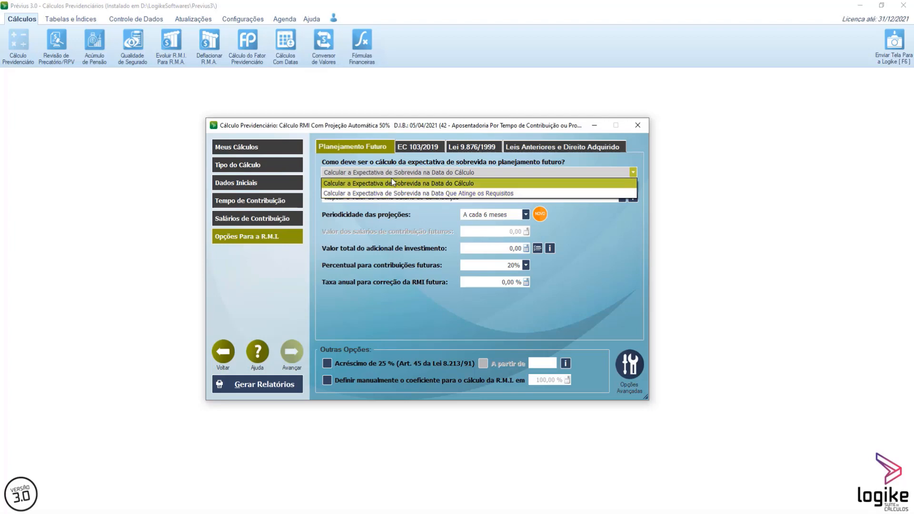
click(402, 194)
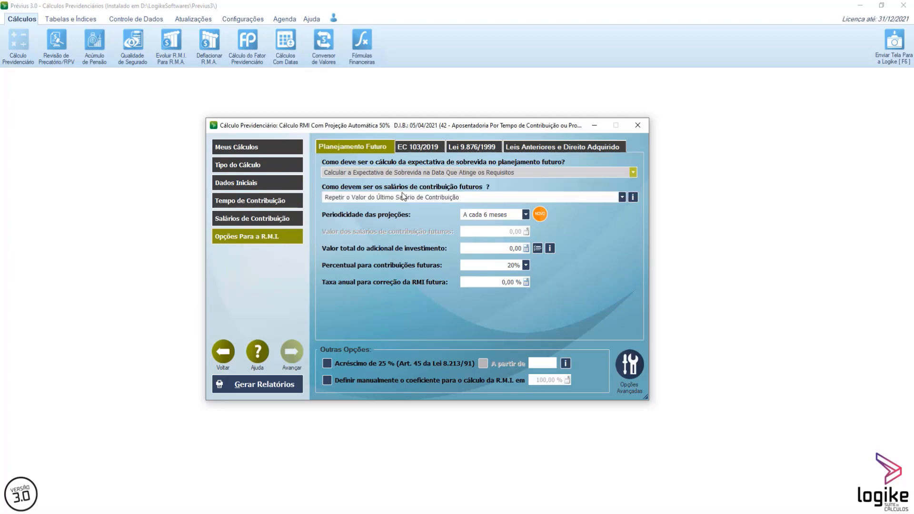
click(452, 170)
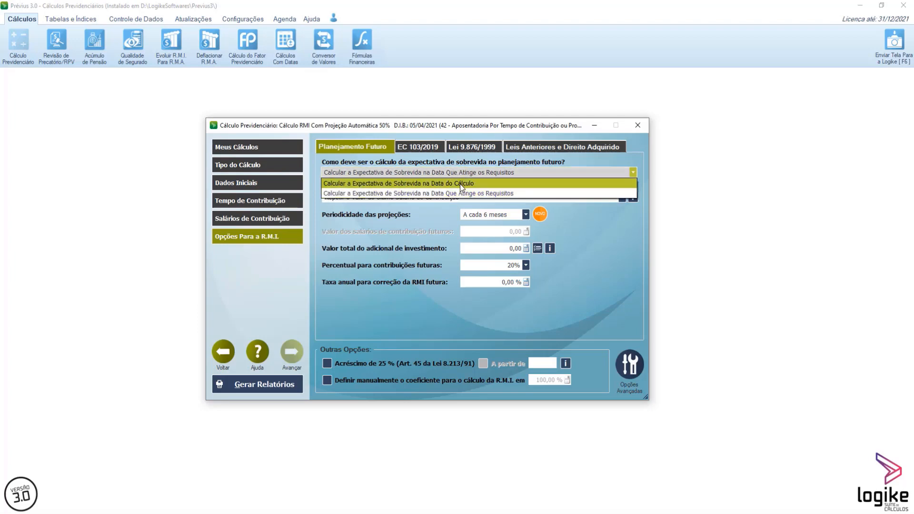
click(466, 194)
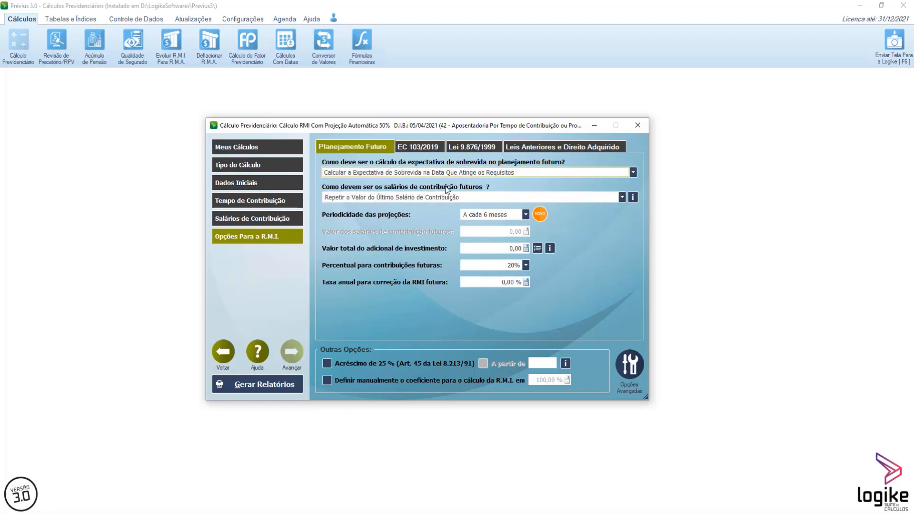
drag(426, 125, 446, 125)
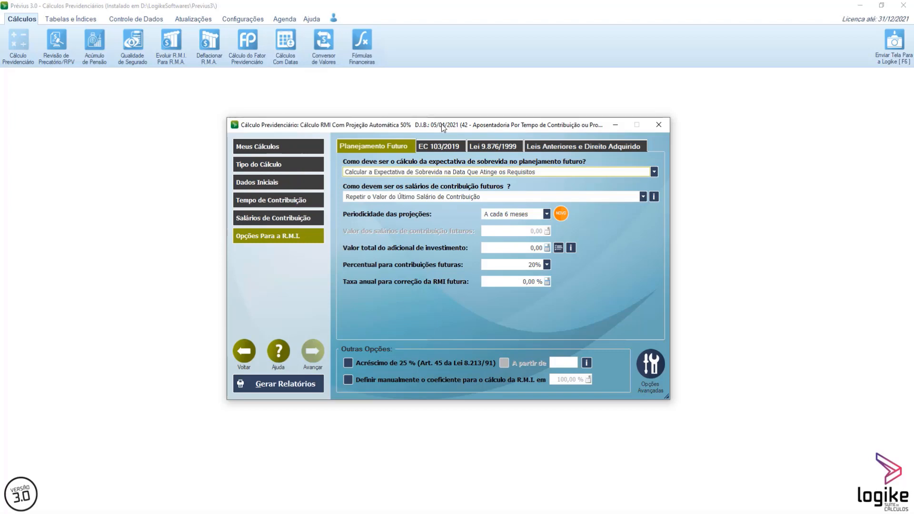
drag(445, 124, 450, 124)
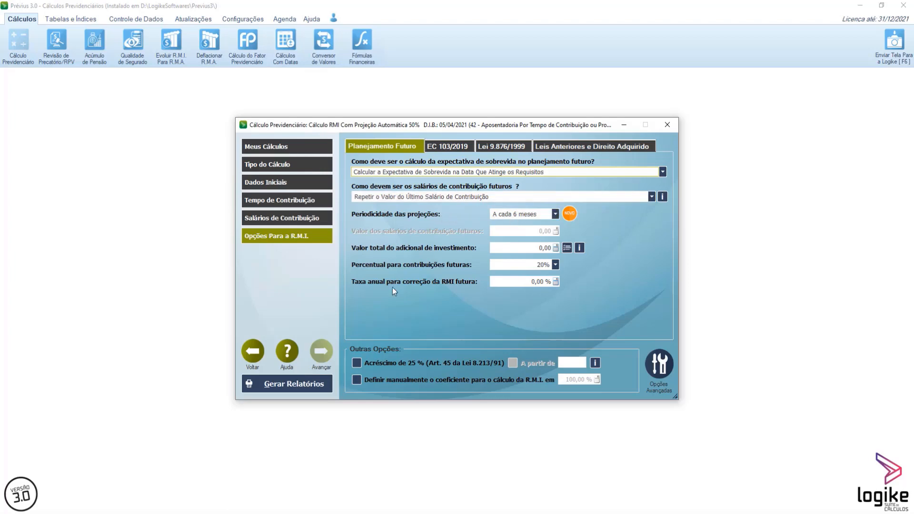
Step: Generate the reports and choose the "Tempo Adicional de 50 %" transition rule
click(295, 386)
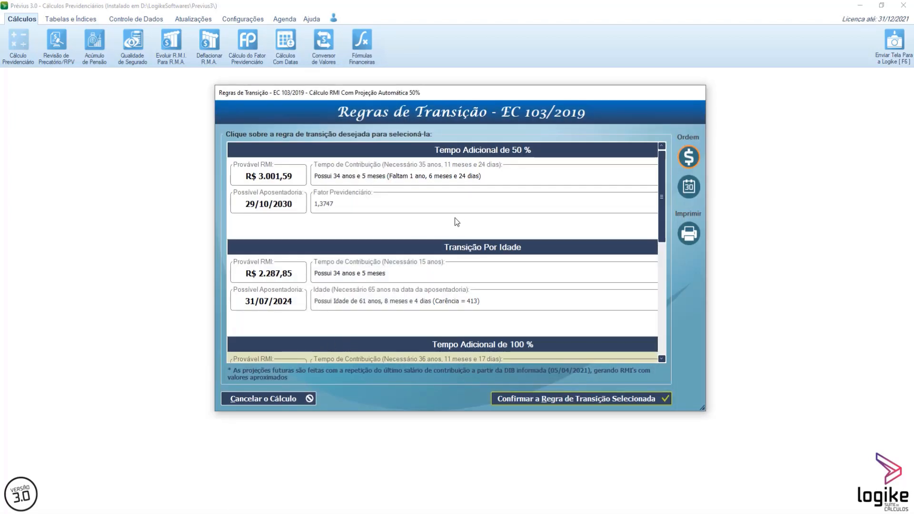
scroll(432, 231, down, 5)
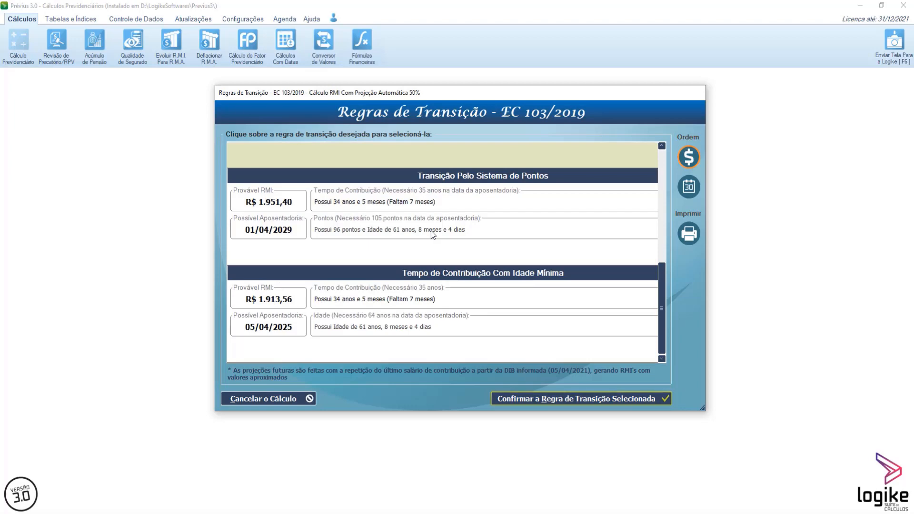
scroll(430, 230, up, 5)
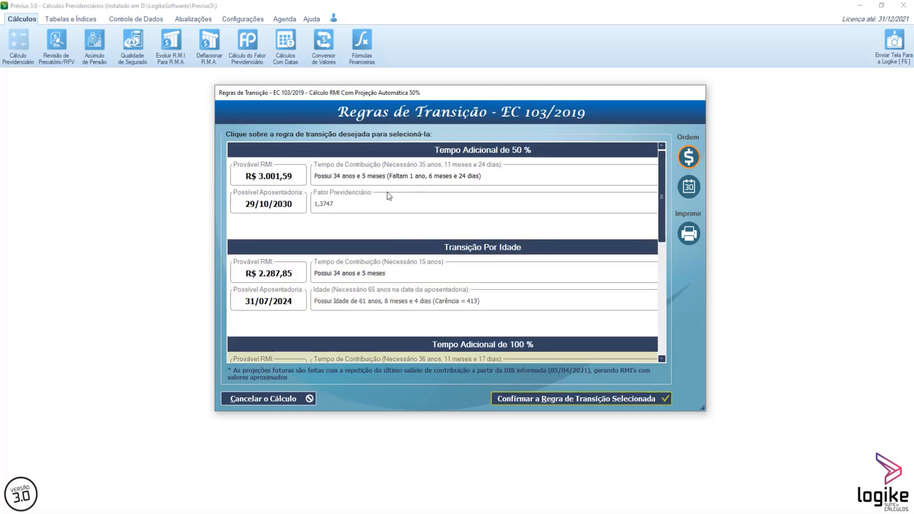
double_click(443, 180)
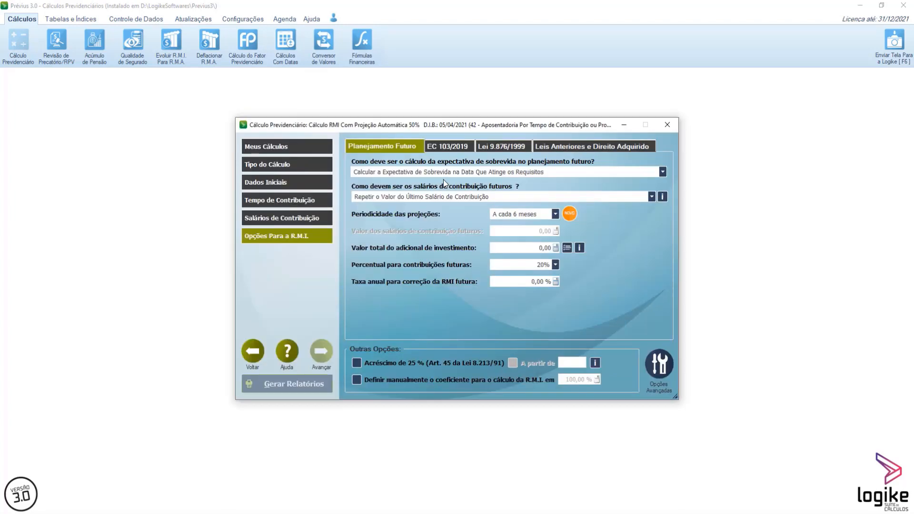
Step: Open the "Cálculo do Retorno Sobre o Investimento" report and enlarge it for reading
click(314, 384)
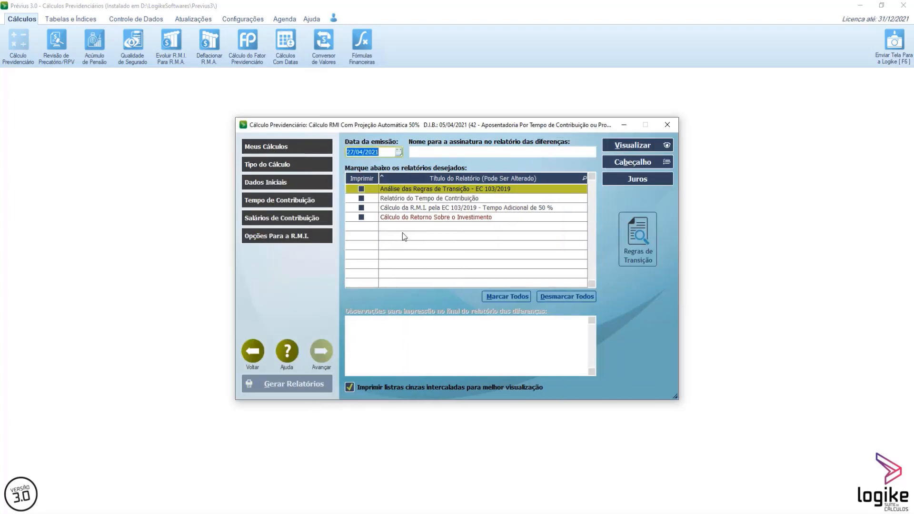
double_click(453, 217)
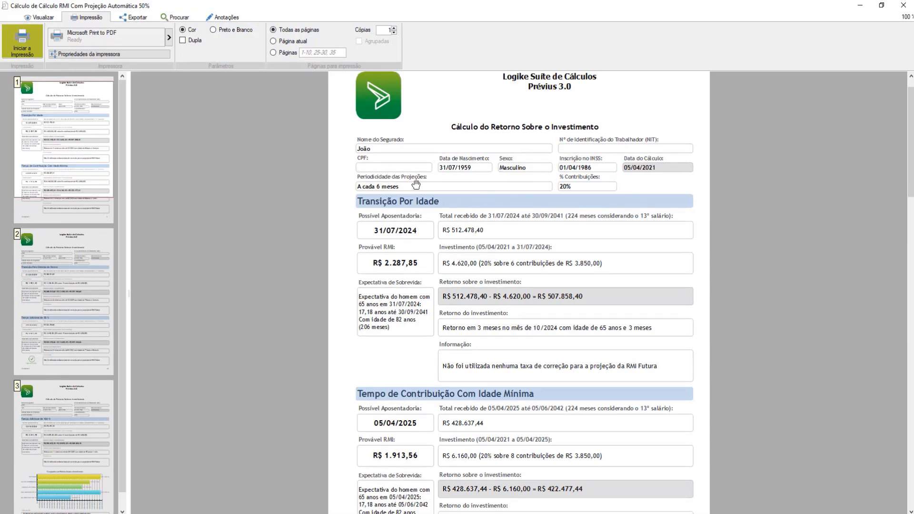
scroll(416, 184, up, 1)
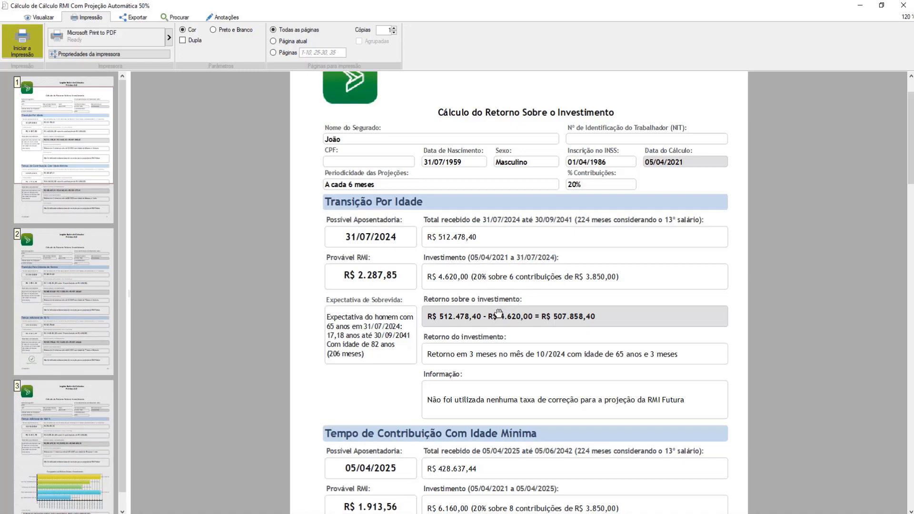
Step: Read through the transition rule sections of the return on investment report, continuing onto its second page
scroll(499, 312, down, 5)
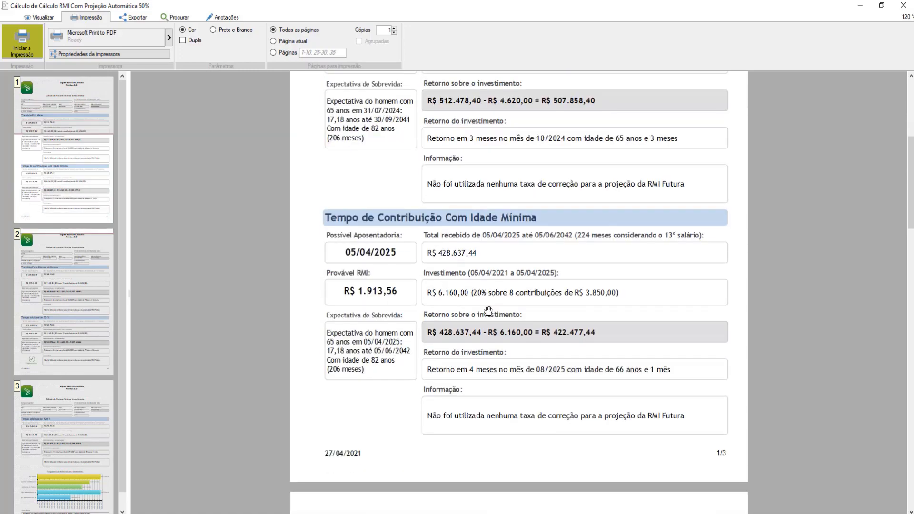
scroll(491, 312, down, 5)
scroll(481, 311, down, 8)
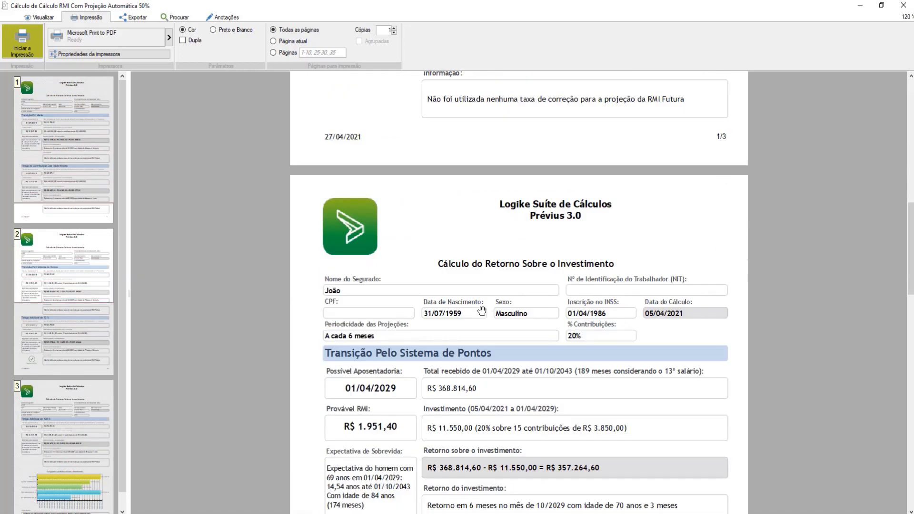
scroll(480, 311, down, 5)
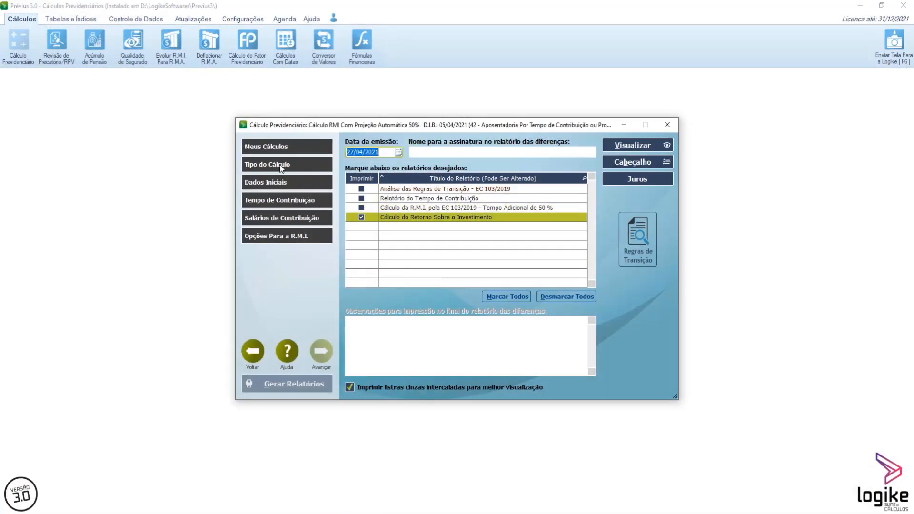
Step: Return to the saved calculations and broaden the search to "Cálculo RMI Com Projeção"
click(273, 151)
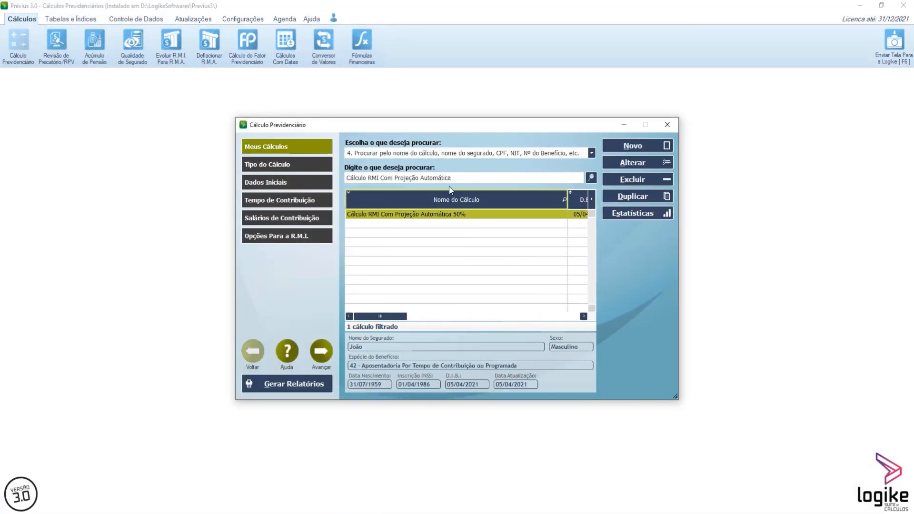
drag(422, 177, 475, 176)
key(BackSpace)
key(BackSpace)
key(BackSpace)
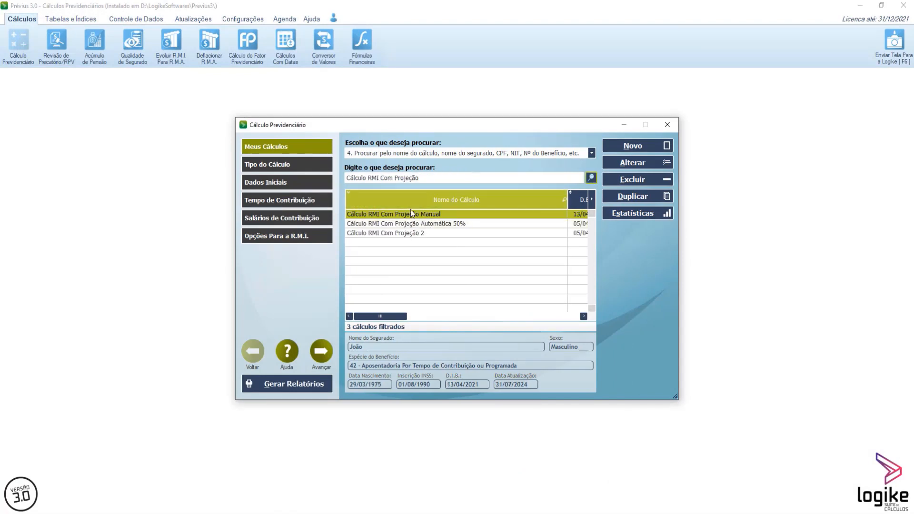
Step: Open "Cálculo RMI Com Projeção 2" and review its contribution time and future planning options
click(404, 233)
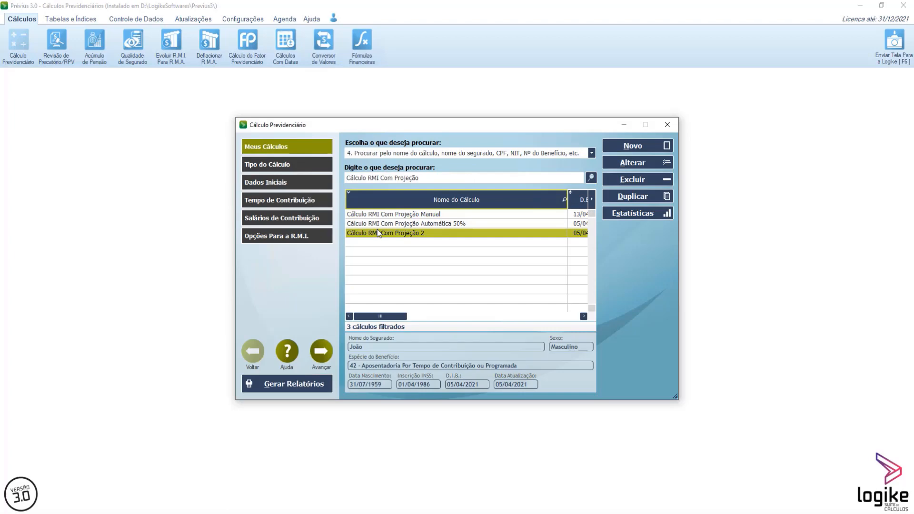
click(275, 201)
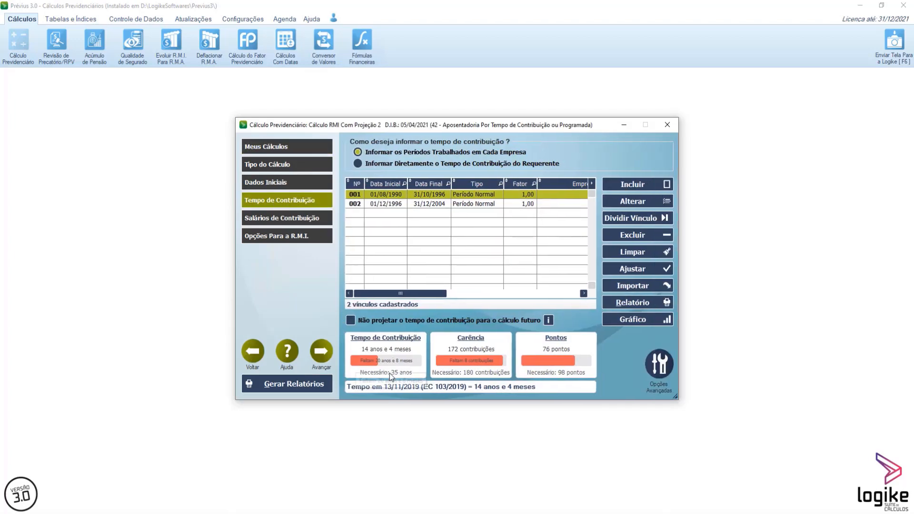
click(283, 238)
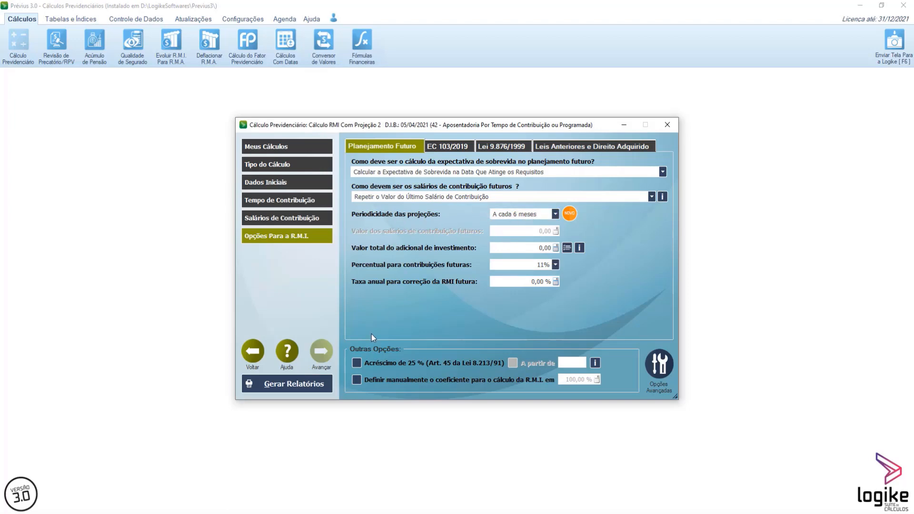
Step: Generate the reports and choose the "Tempo de Contribuição Com Idade Mínima" transition rule
click(309, 390)
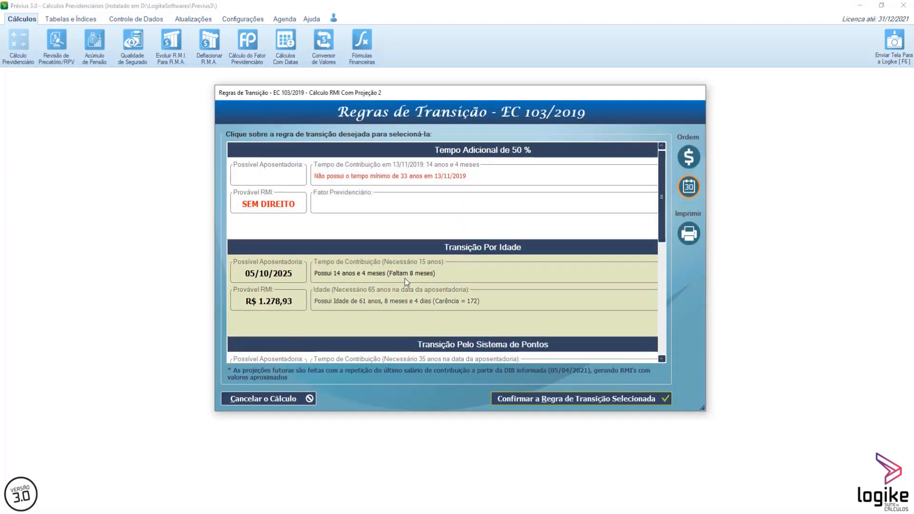
scroll(405, 278, down, 3)
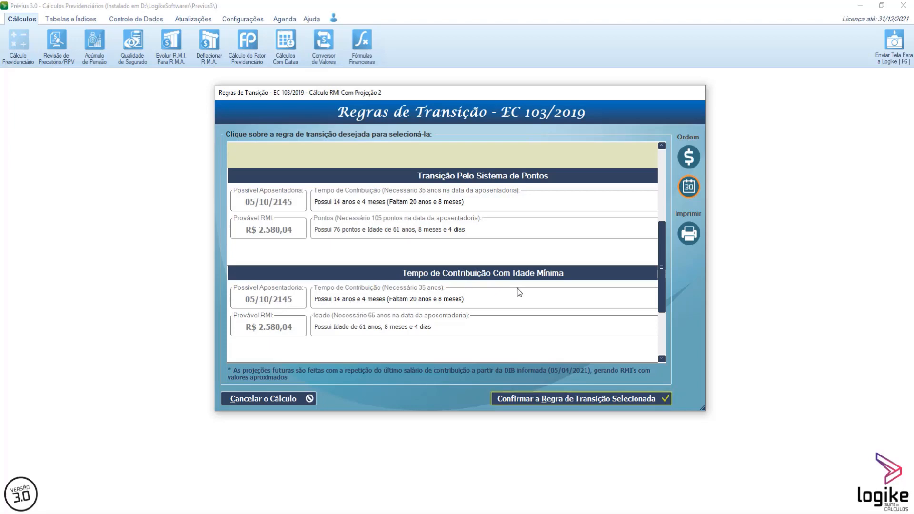
scroll(385, 304, down, 1)
scroll(385, 301, down, 4)
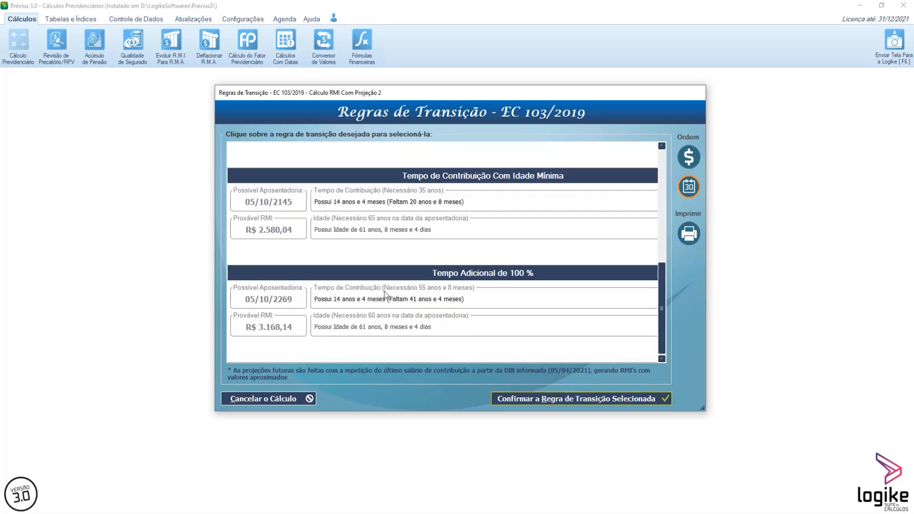
click(354, 210)
double_click(375, 213)
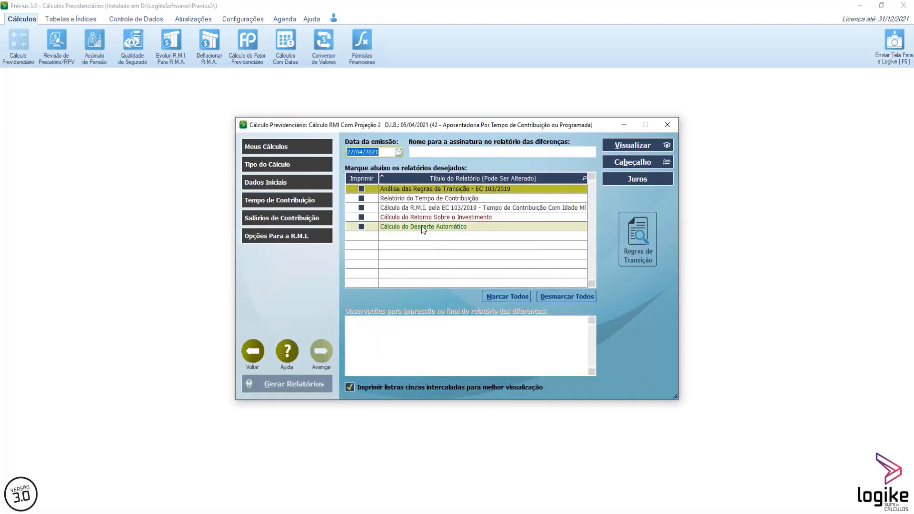
Step: Open the "Cálculo do Retorno Sobre o Investimento" report for this calculation and maximize its preview
click(438, 220)
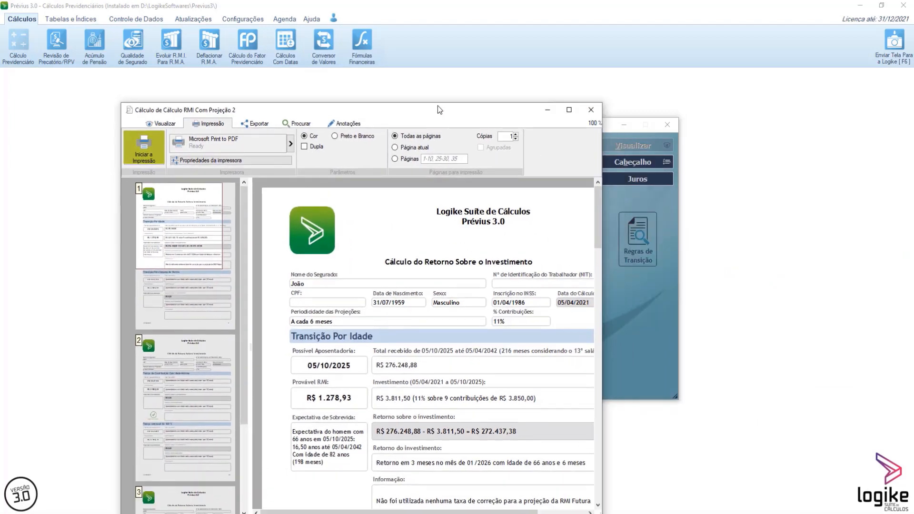
click(571, 112)
Step: Examine the return on investment for each transition rule, the comparison chart and the observations across the report's three pages
scroll(487, 308, down, 3)
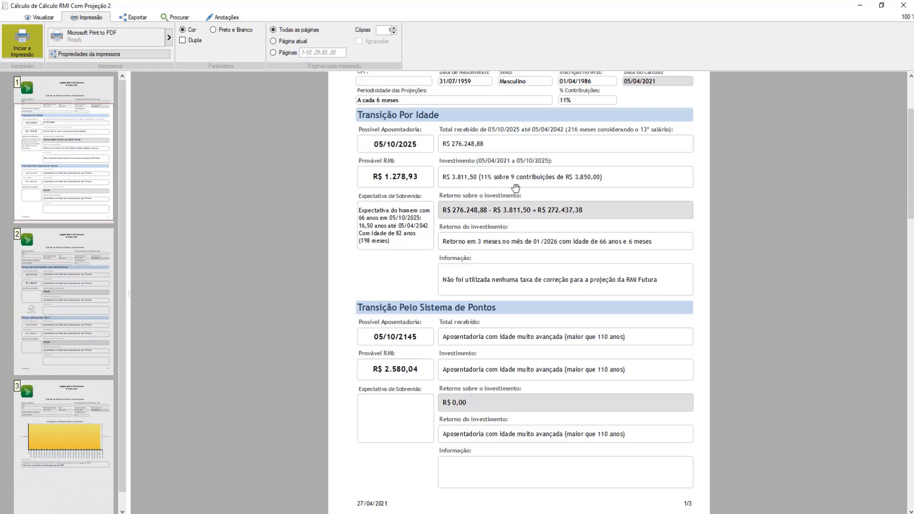
scroll(542, 198, down, 3)
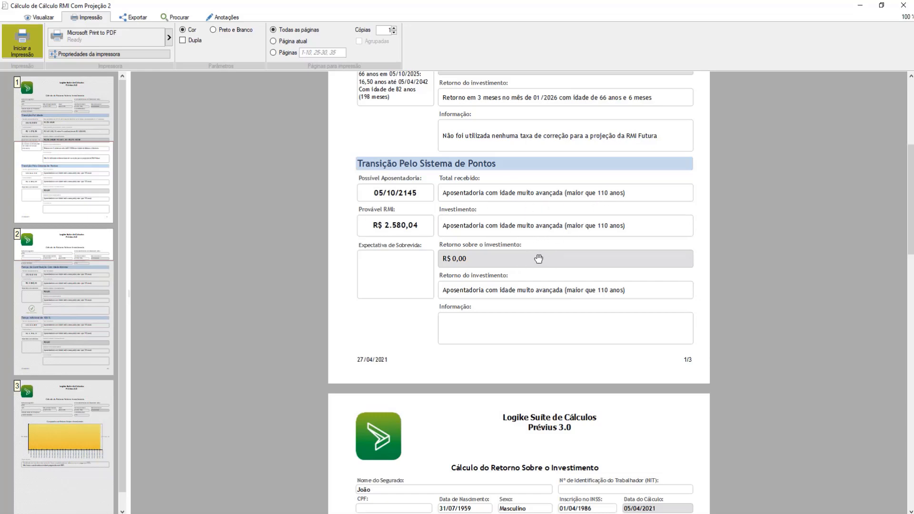
scroll(483, 269, down, 5)
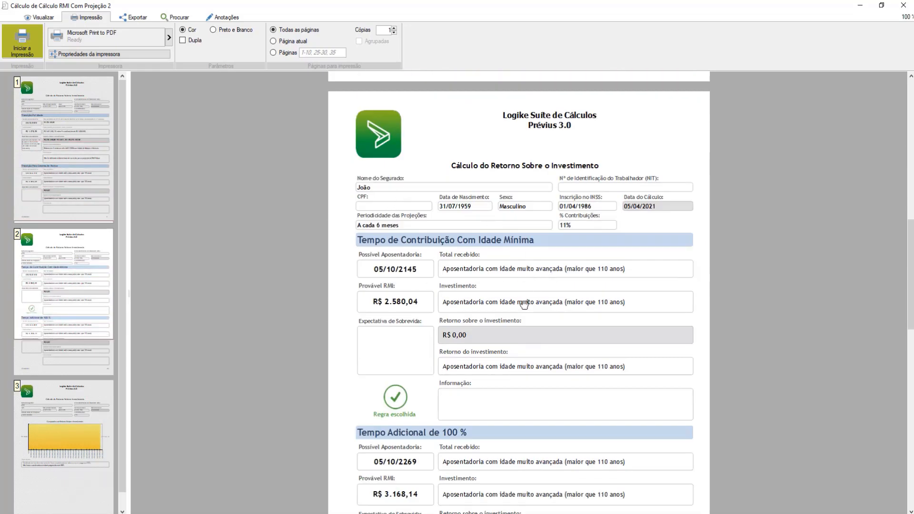
scroll(523, 304, down, 1)
scroll(495, 284, down, 2)
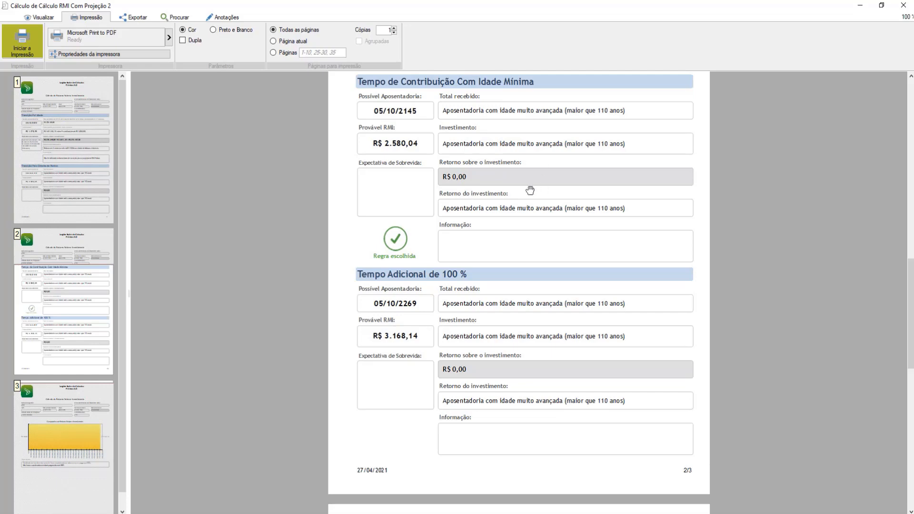
scroll(544, 192, down, 2)
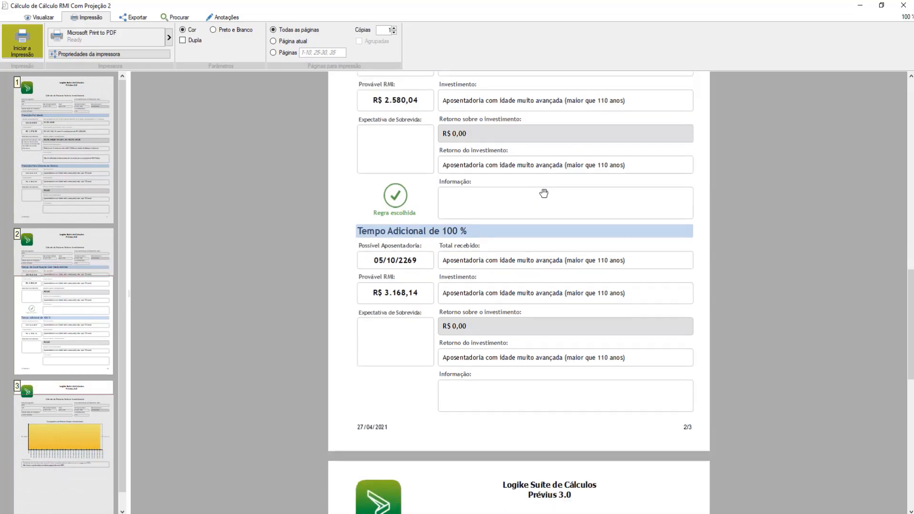
scroll(533, 200, down, 3)
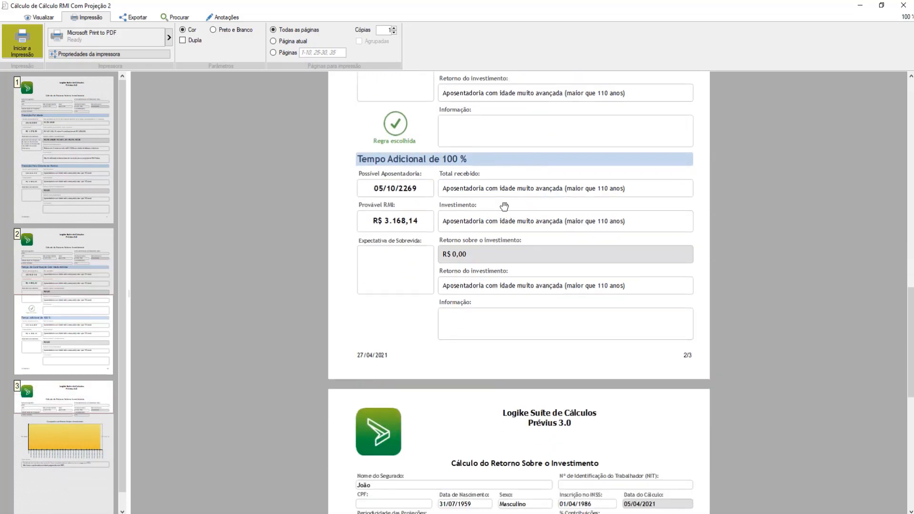
scroll(514, 203, down, 3)
scroll(516, 203, down, 4)
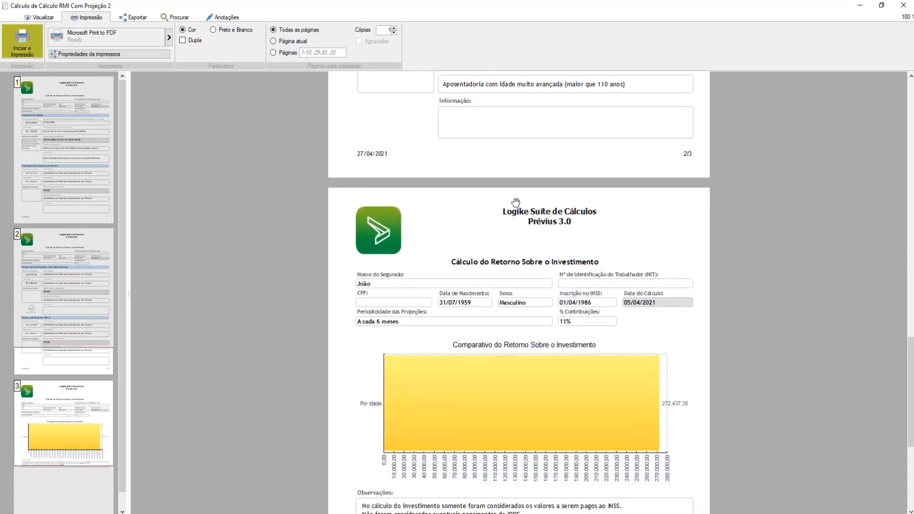
scroll(490, 284, down, 1)
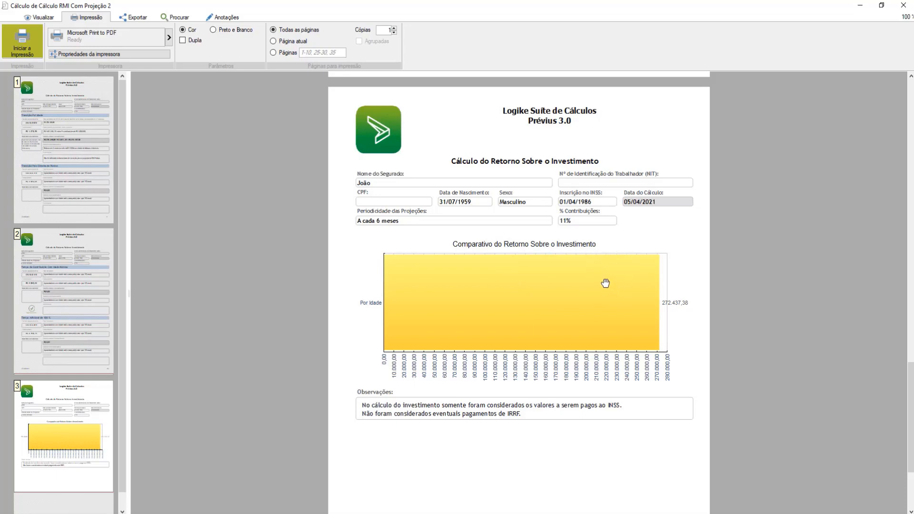
scroll(586, 293, up, 12)
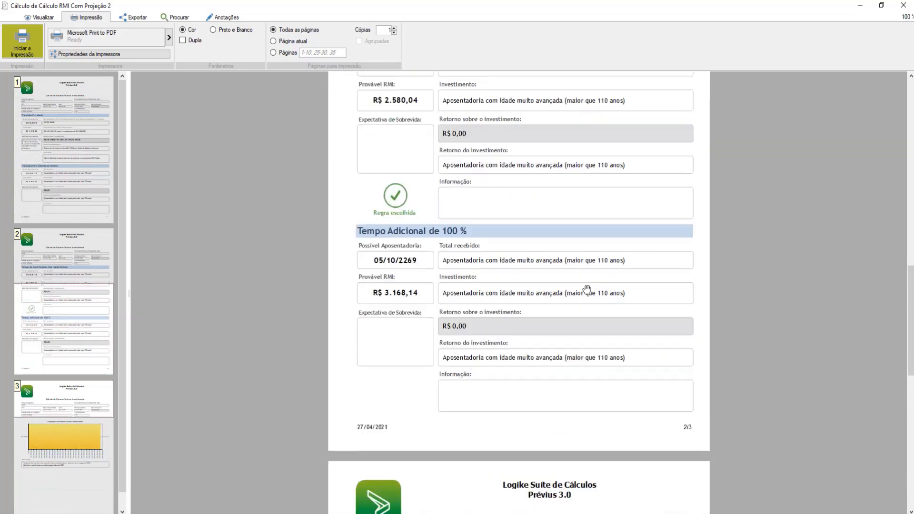
scroll(586, 290, up, 2)
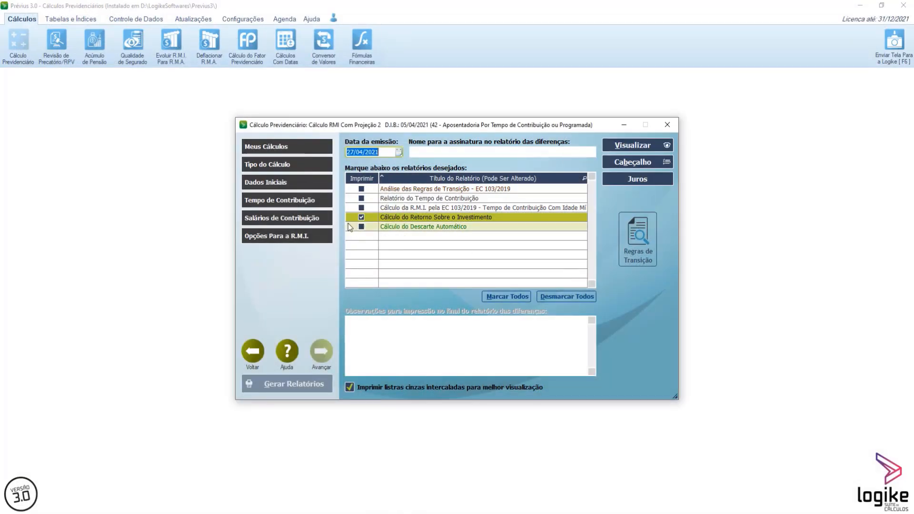
Step: Leave the report and go back to the future planning options of the R.M.I. calculation
click(283, 233)
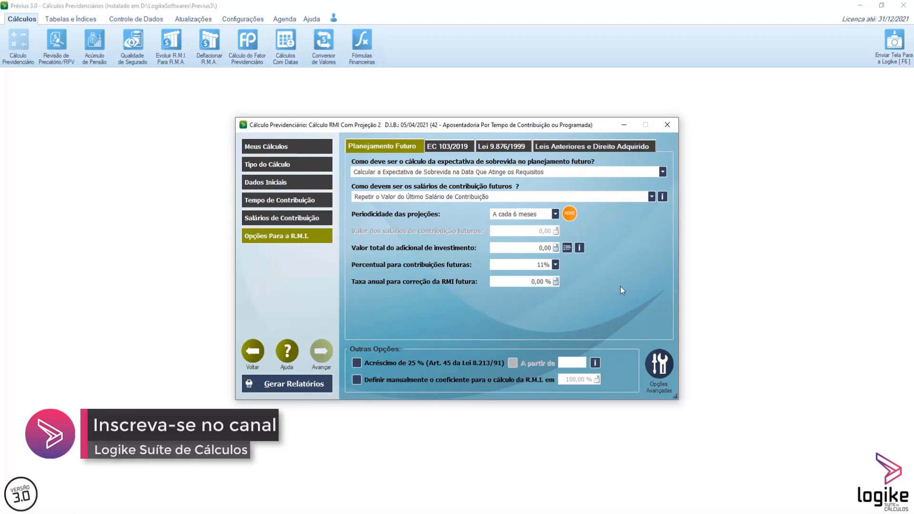
drag(435, 123, 432, 124)
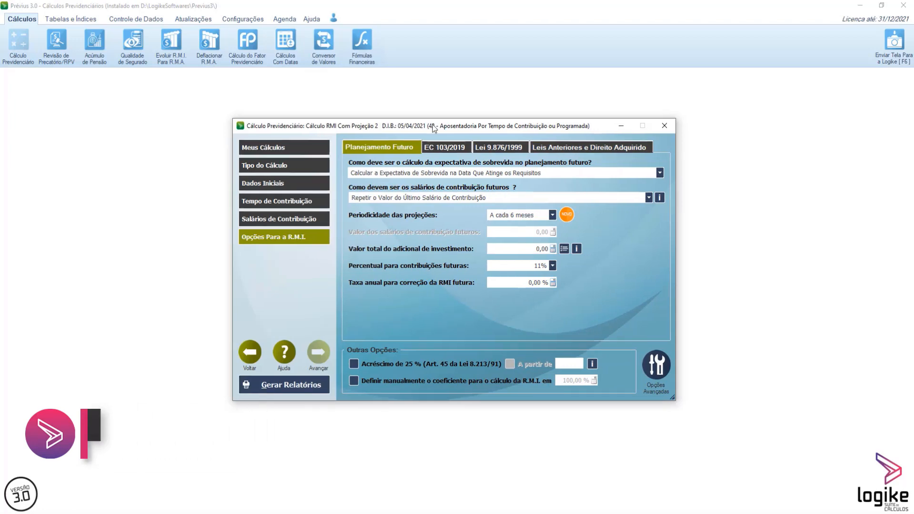